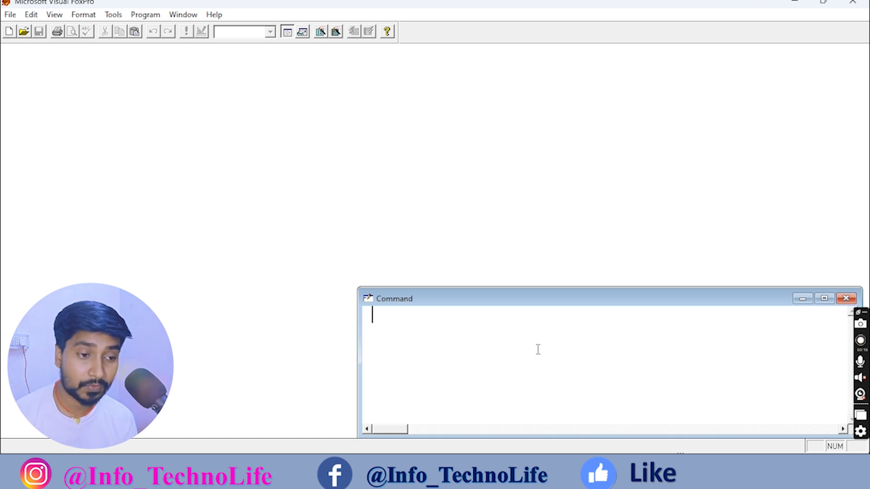
# Open the PAWAN table with the command USE PAWAN.
pyautogui.write('us')
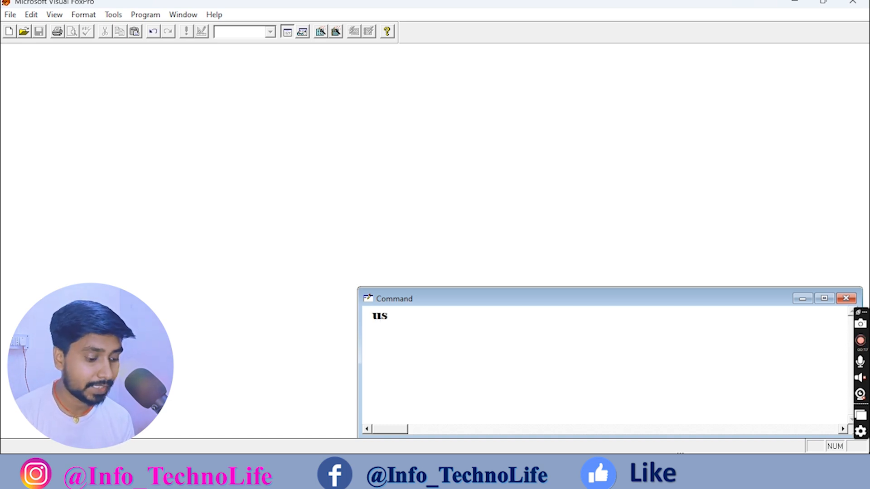
pyautogui.press('BackSpace')
pyautogui.press('BackSpace')
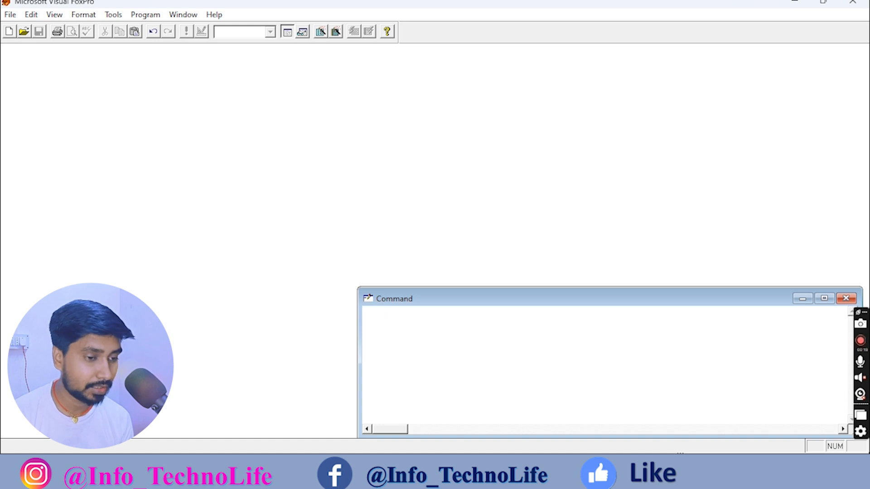
pyautogui.press('capslock')
pyautogui.write('USE')
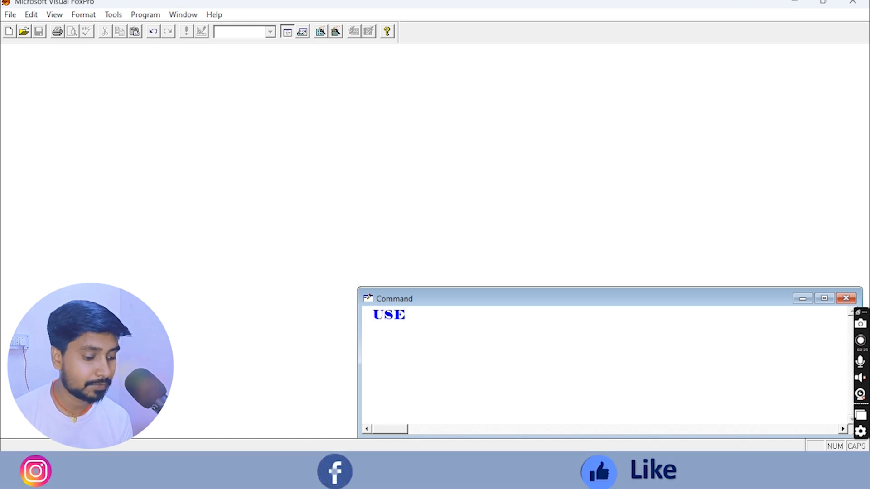
pyautogui.write(' PAWAN')
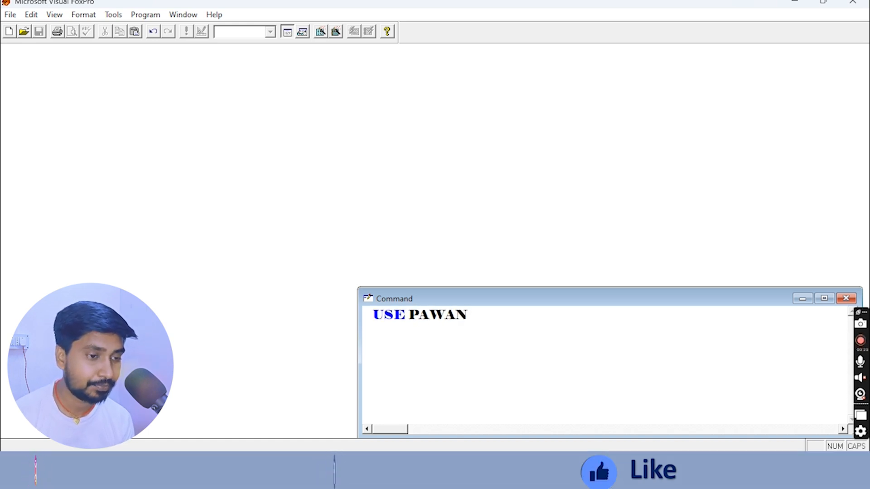
pyautogui.press('Return')
# Run LIST to print all 13 student records with every field.
pyautogui.write('LIST')
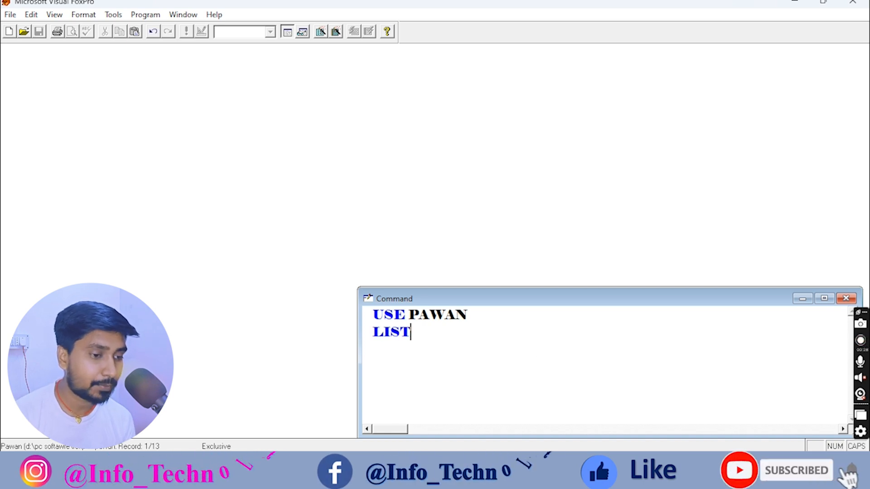
pyautogui.press('Return')
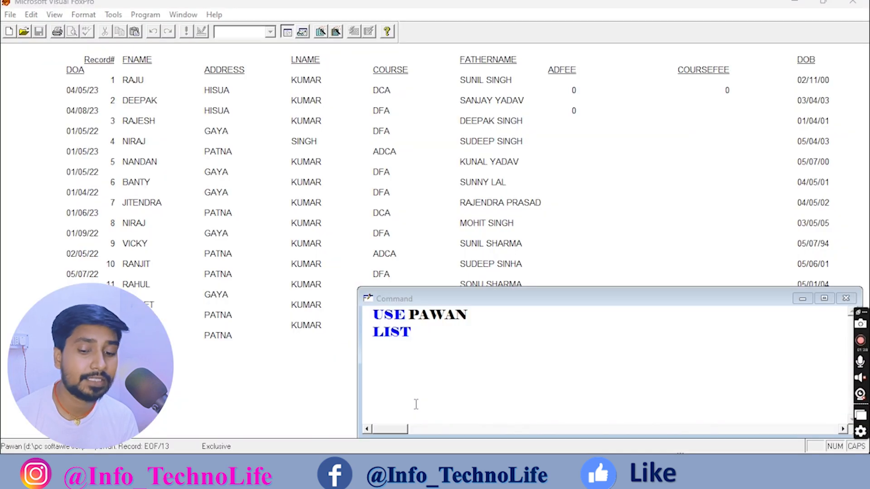
pyautogui.click(416, 404)
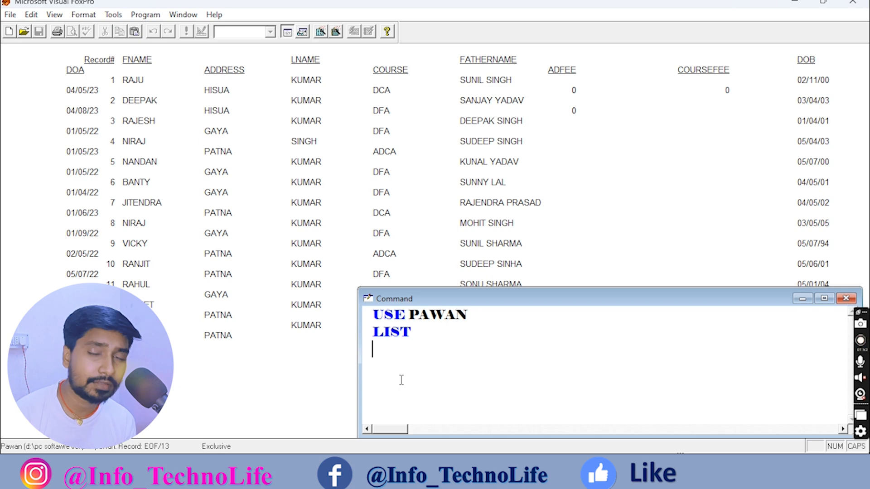
# Run LIST FOR FNAME="DEEPAK" to show only DEEPAK's record from HISUA.
pyautogui.write('L')
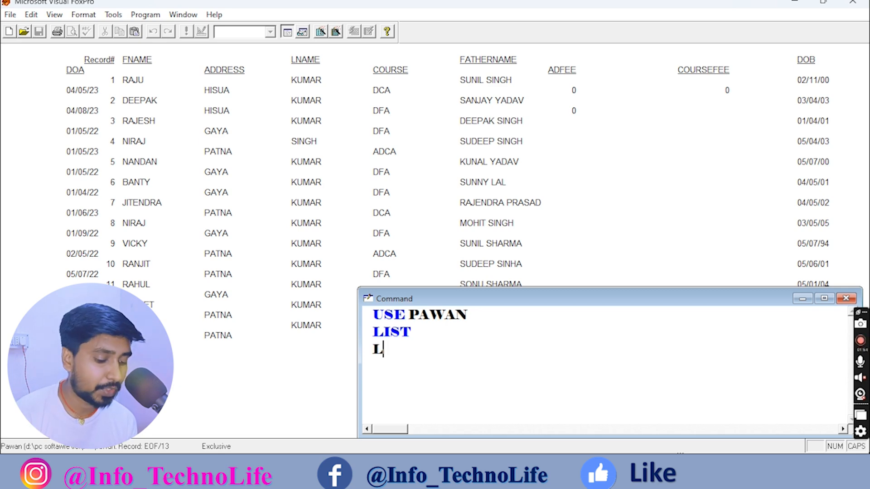
pyautogui.write('IST FOR')
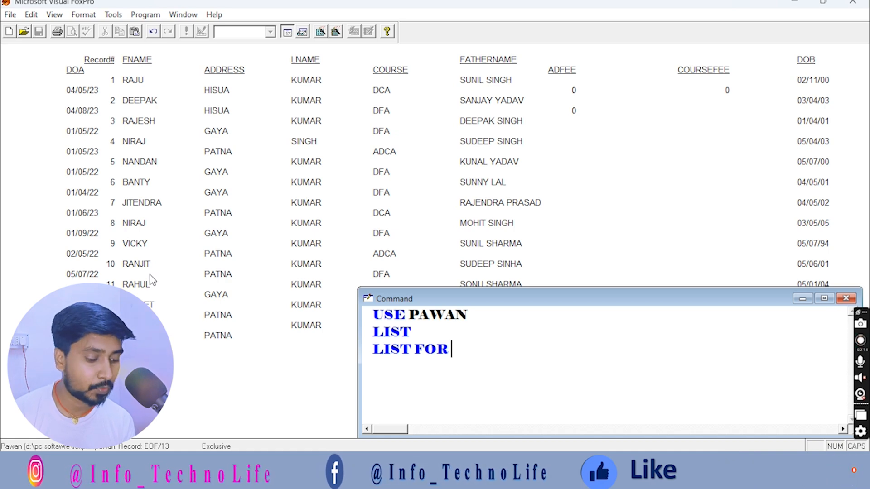
pyautogui.write('FNAME')
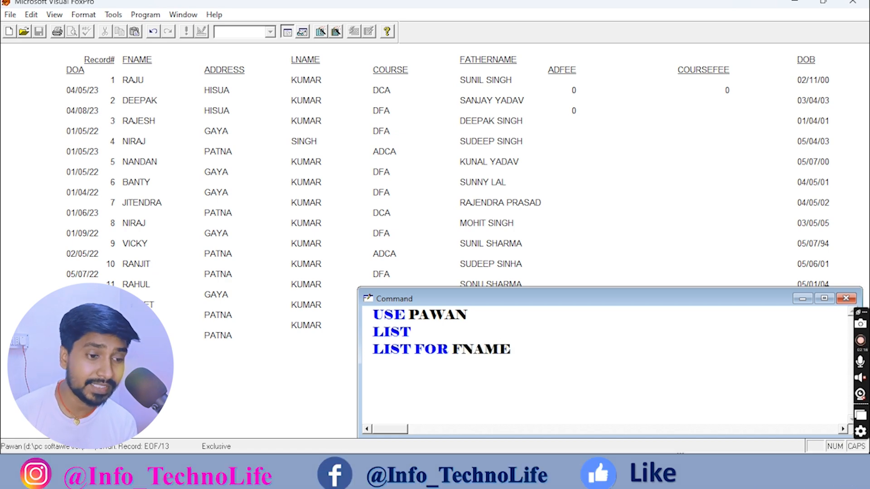
pyautogui.write('="')
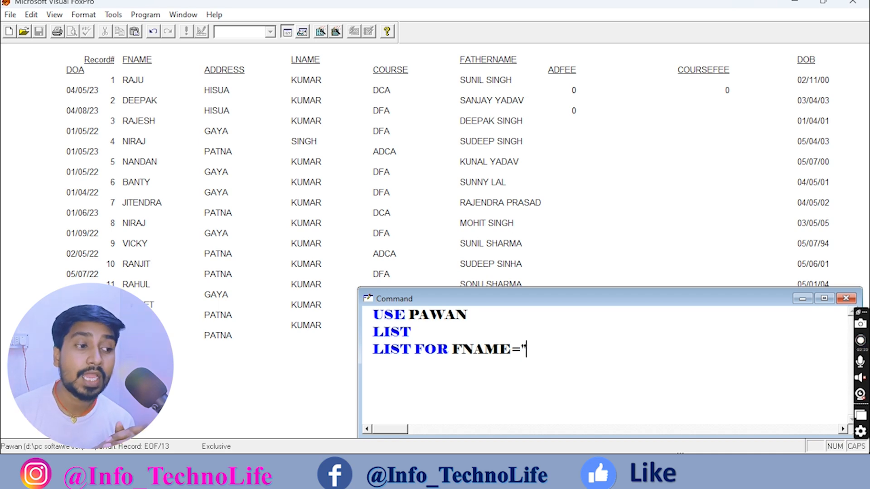
pyautogui.write('DEEPAK')
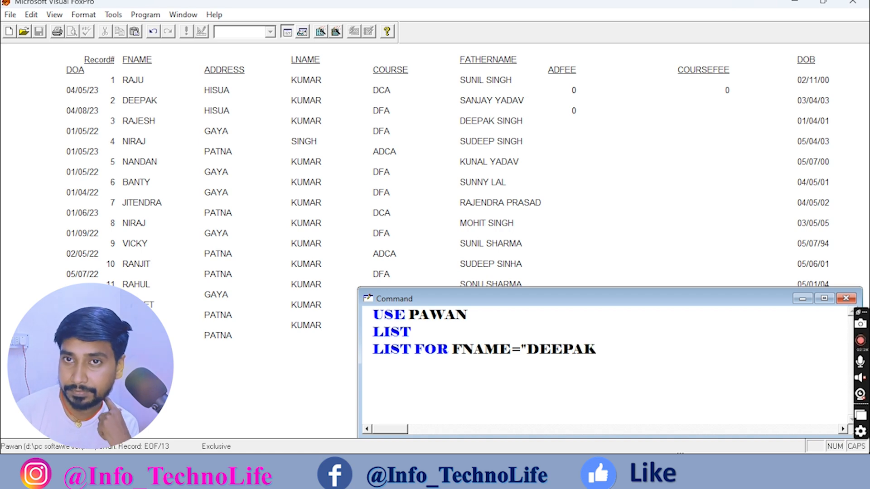
pyautogui.write('"')
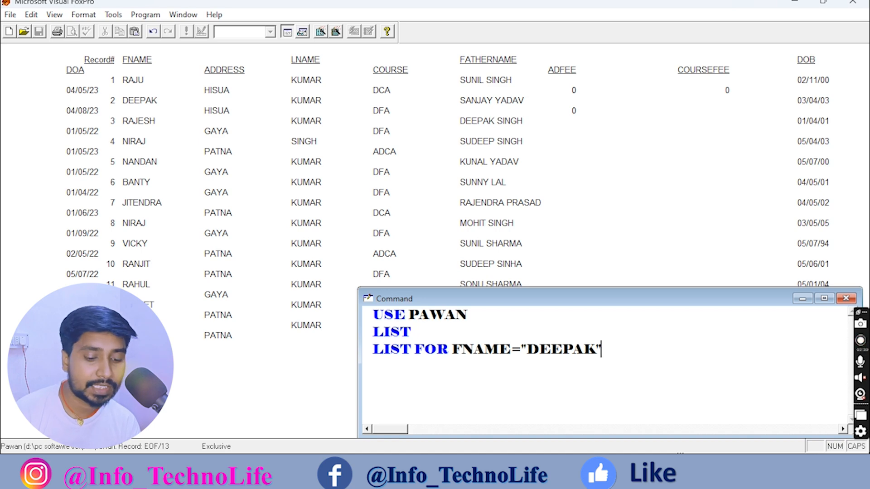
pyautogui.press('Return')
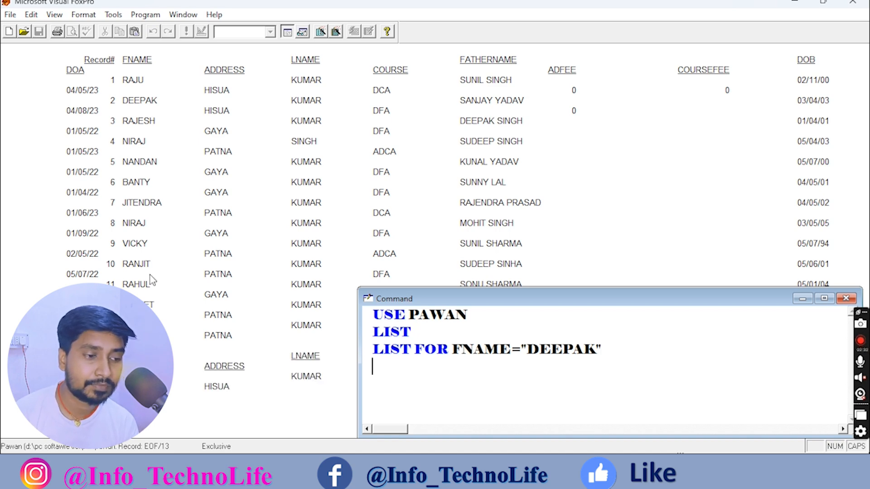
pyautogui.moveTo(615, 307); pyautogui.dragTo(615, 183)
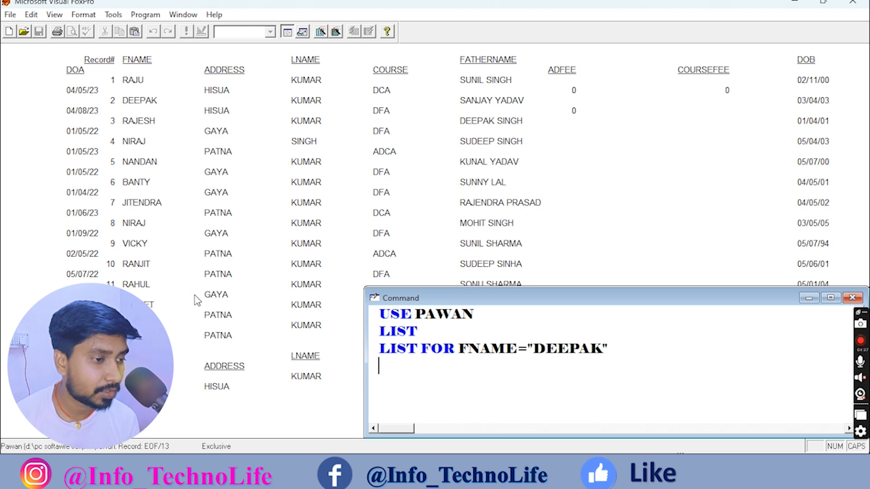
# Clear the screen and rerun the name filter as FNAME="NIRAJ", listing records 4 and 8.
pyautogui.write('CLEAR')
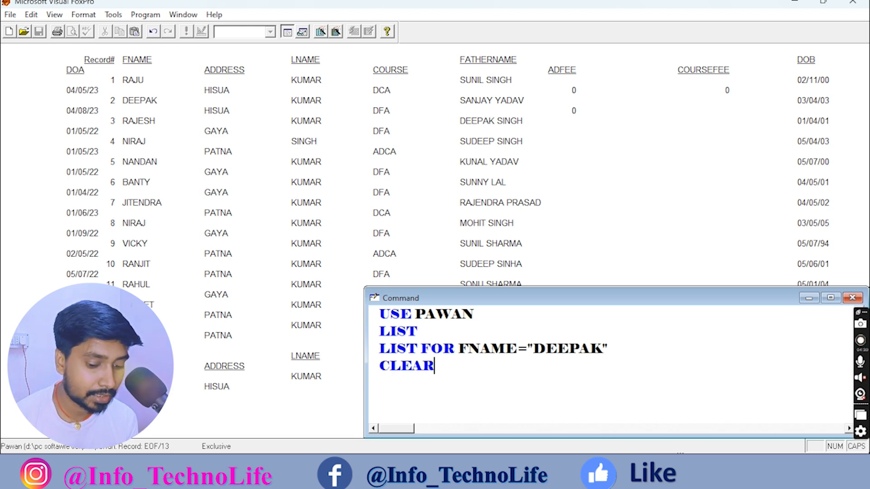
pyautogui.press('Return')
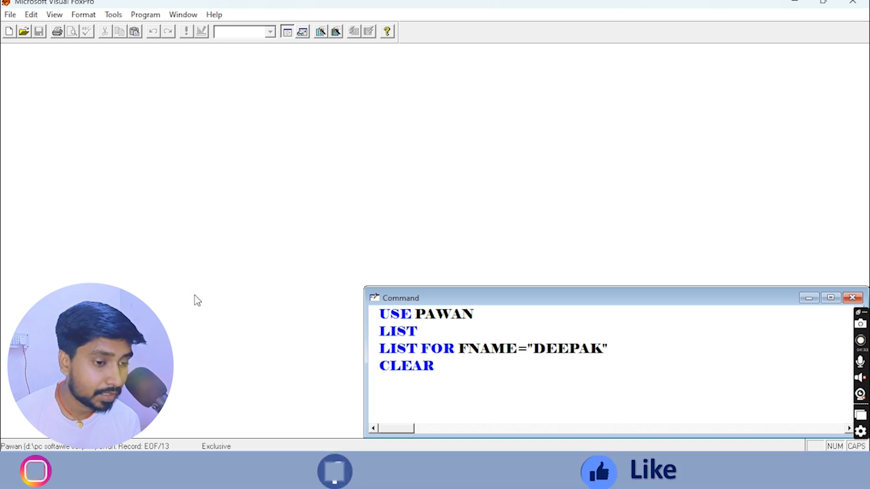
pyautogui.press('Up')
pyautogui.press('Up')
pyautogui.press('Right')
pyautogui.press('Right')
pyautogui.press('Right')
pyautogui.press('Right')
pyautogui.press('Right')
pyautogui.press('Right')
pyautogui.press('Right')
pyautogui.press('Right')
pyautogui.press('Right')
pyautogui.press('Right')
pyautogui.press('Right')
pyautogui.press('Right')
pyautogui.press('Right')
pyautogui.press('Right')
pyautogui.press('Right')
pyautogui.press('Right')
pyautogui.press('Right')
pyautogui.press('Right')
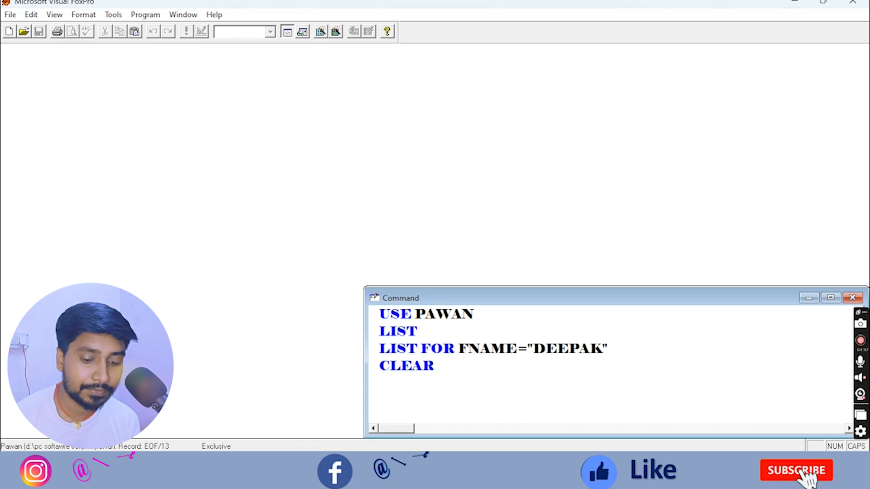
pyautogui.press('Delete')
pyautogui.press('Delete')
pyautogui.press('Delete')
pyautogui.press('BackSpace')
pyautogui.press('BackSpace')
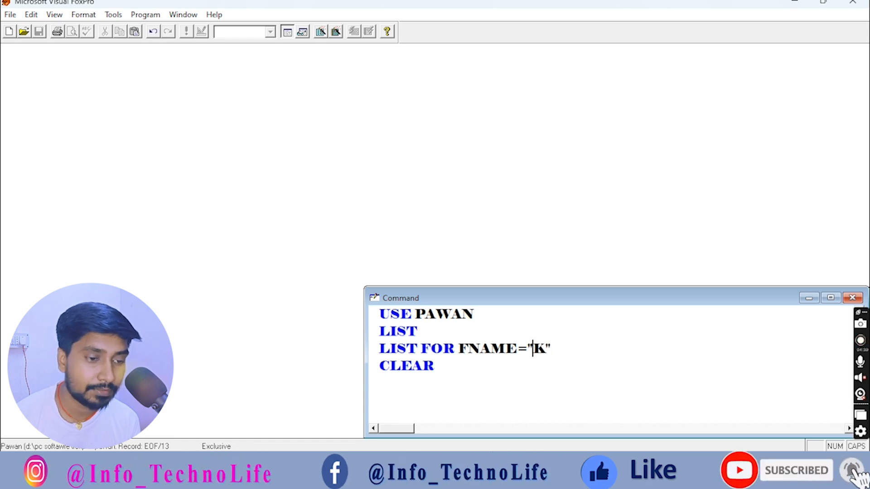
pyautogui.press('Delete')
pyautogui.write('NIRAJ')
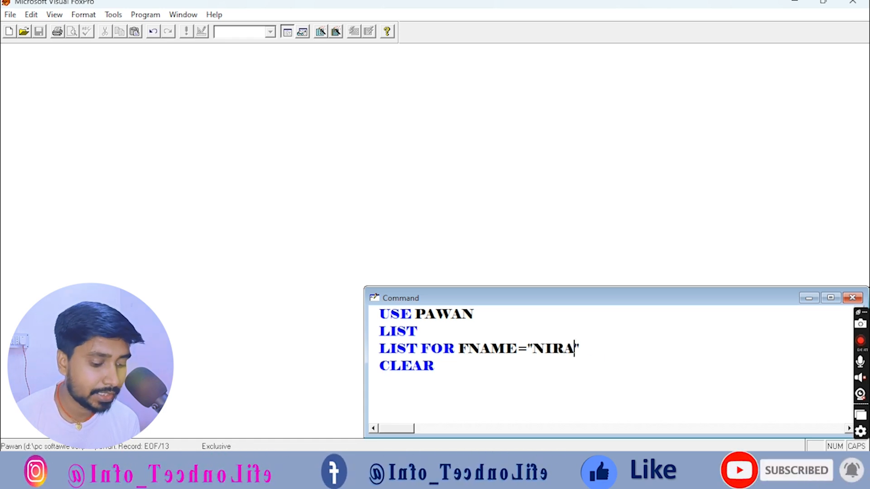
pyautogui.press('Return')
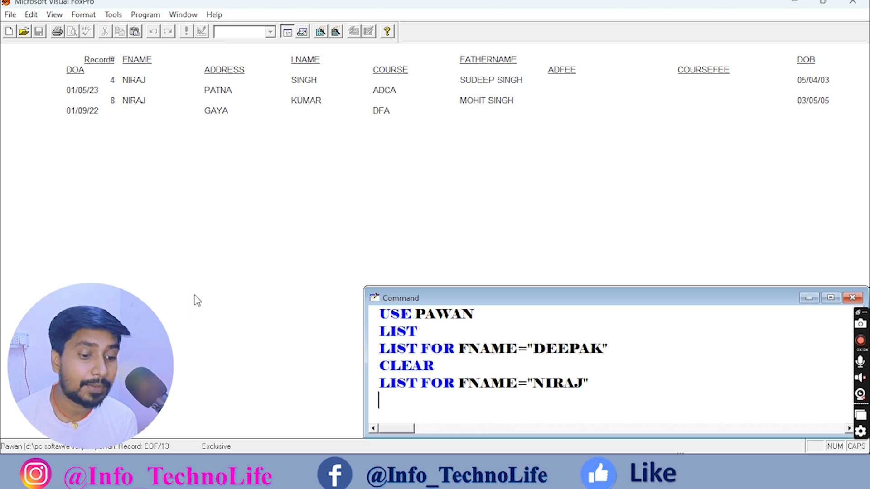
# Start the combined filter LIST FOR FNAME="NIRAJ" .AND. on a new line.
pyautogui.write('LIST FOR ')
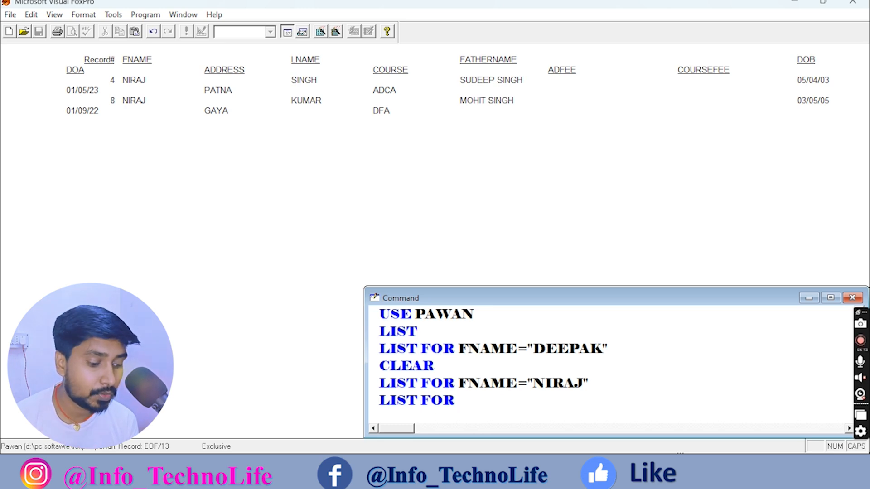
pyautogui.write('FNAME="')
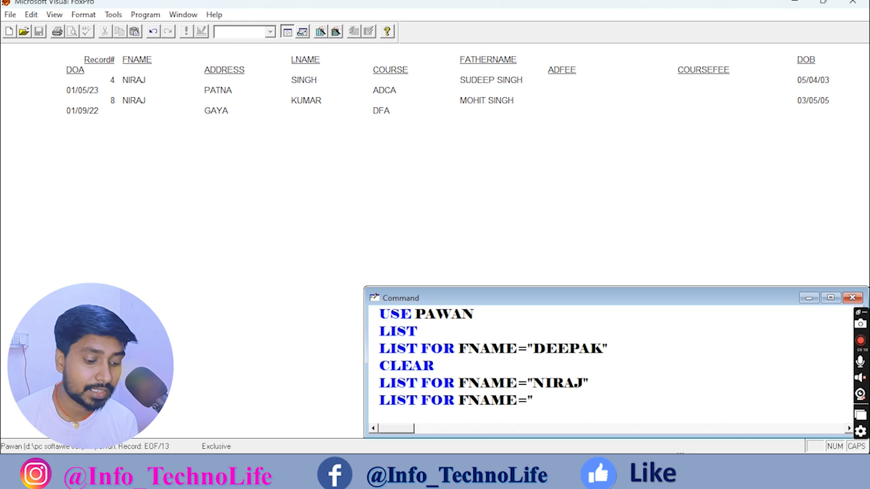
pyautogui.write('NIRAJ" .AND.')
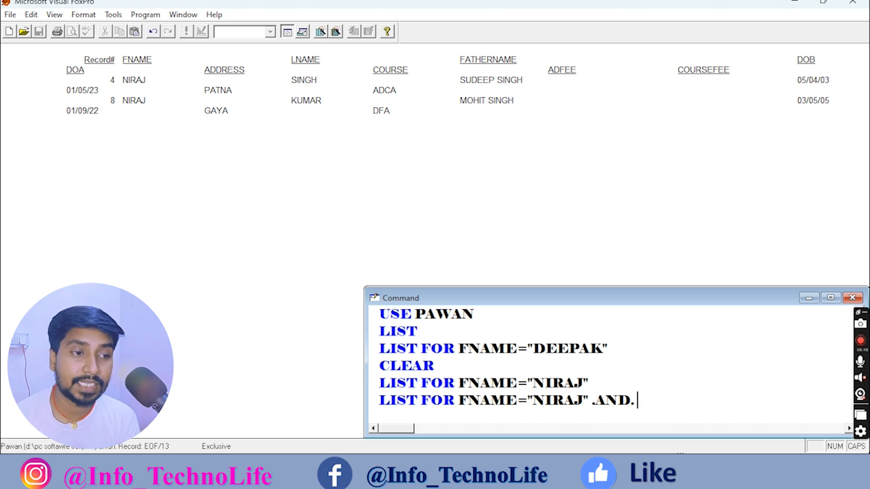
pyautogui.write('FATHERNAME')
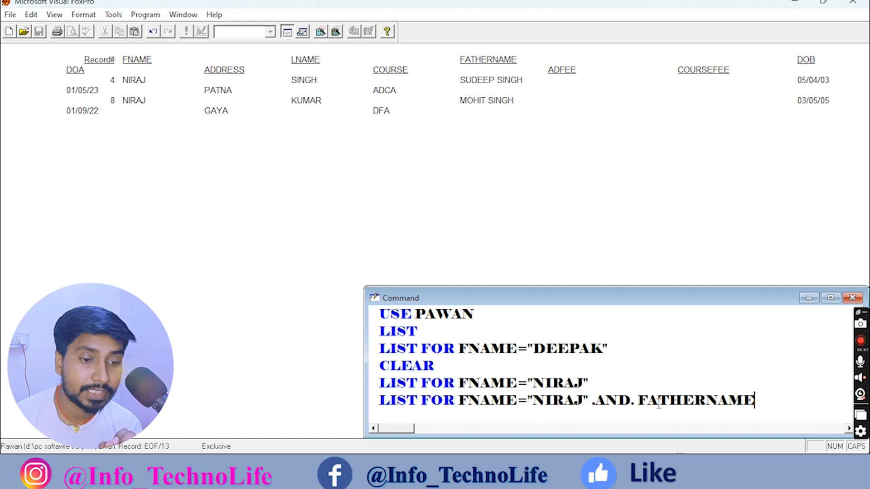
pyautogui.write('="')
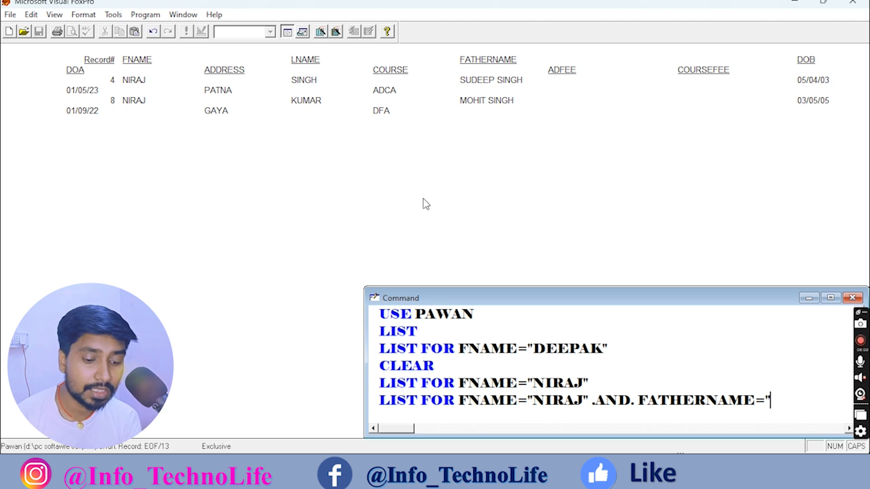
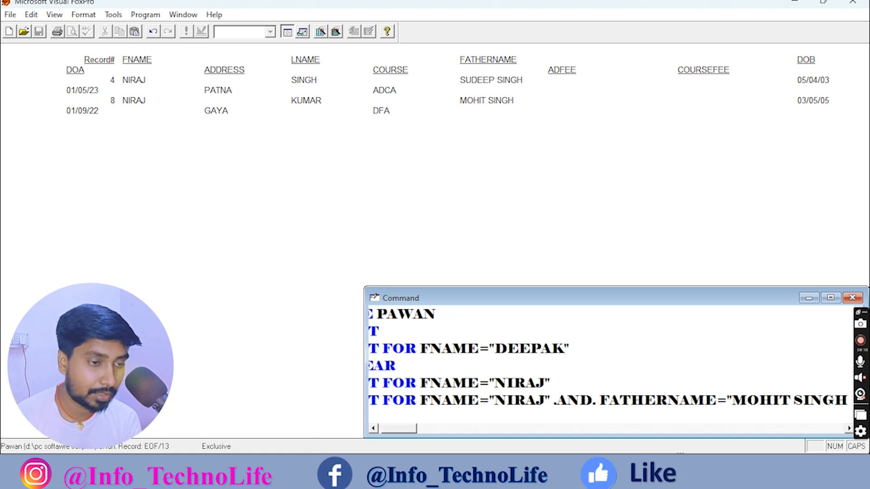
pyautogui.write('"')
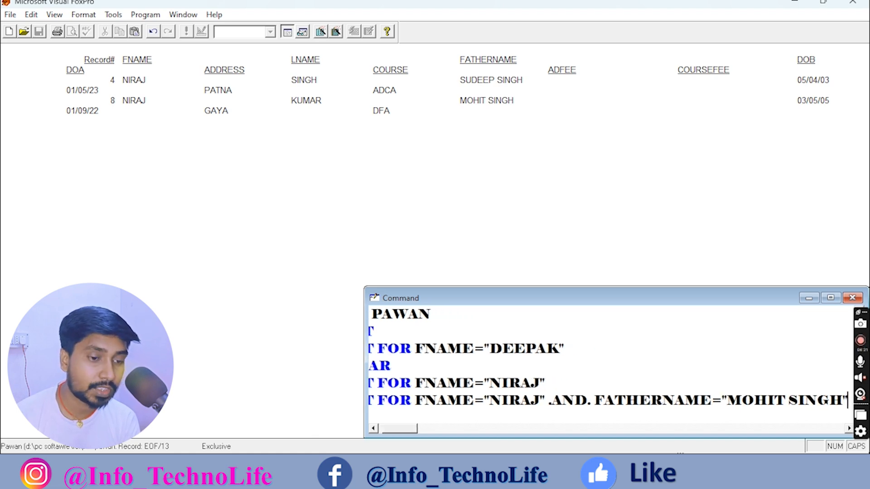
pyautogui.press('Return')
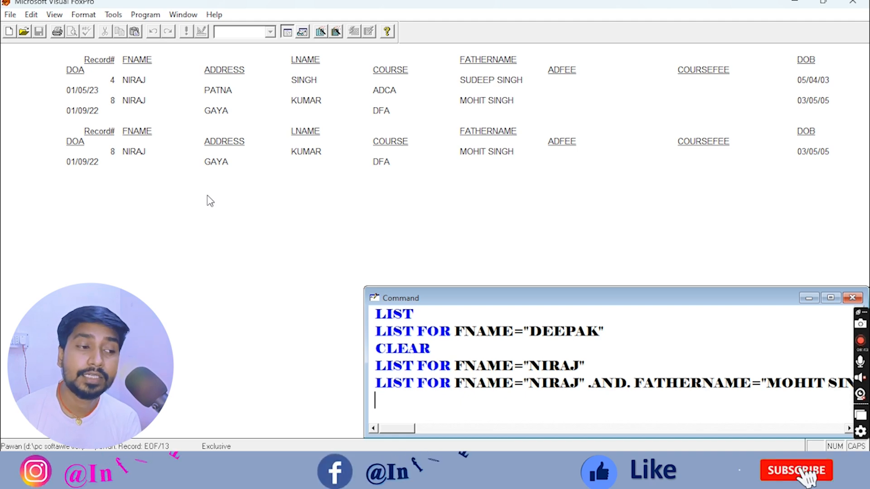
pyautogui.write('CLEA')
pyautogui.press('Return')
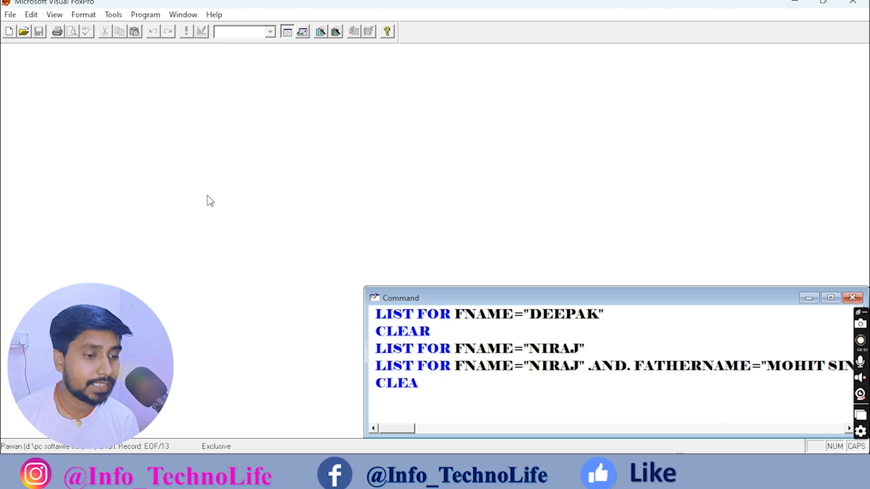
# Recall and rerun the LIST command to show all PAWAN records again.
pyautogui.press('Up')
pyautogui.press('Up')
pyautogui.press('Up')
pyautogui.press('Up')
pyautogui.press('Up')
pyautogui.press('Up')
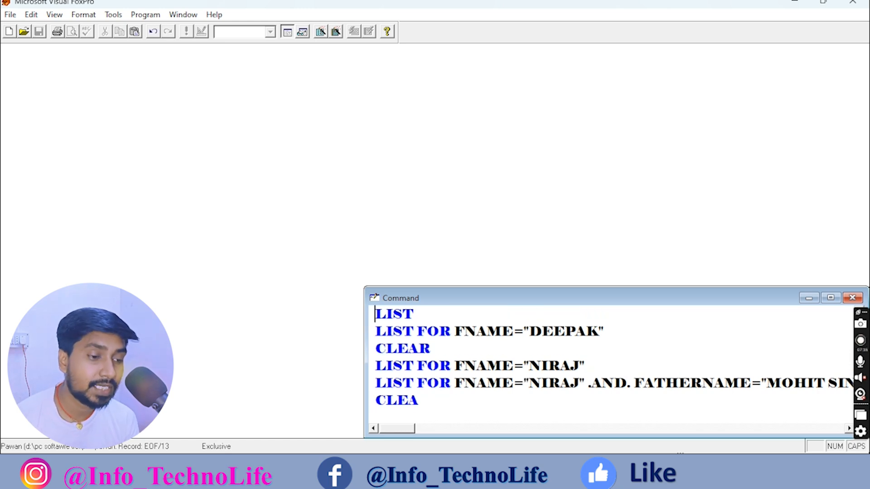
pyautogui.press('Return')
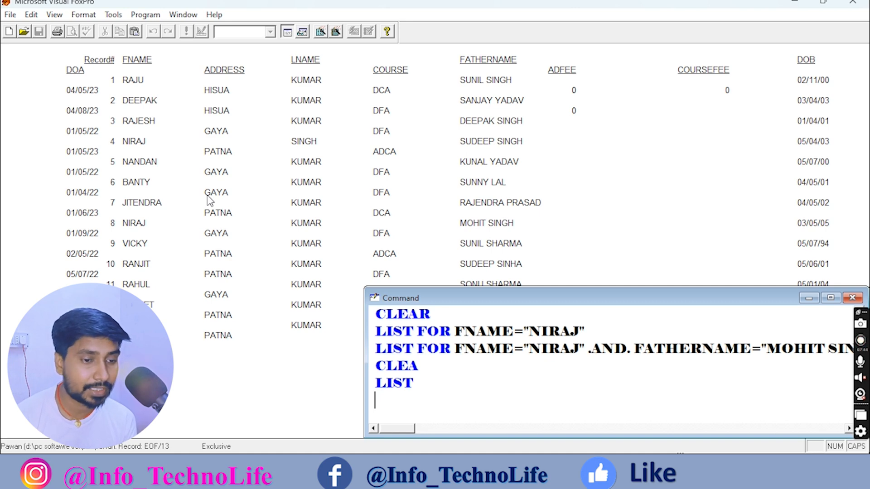
pyautogui.write('LIST')
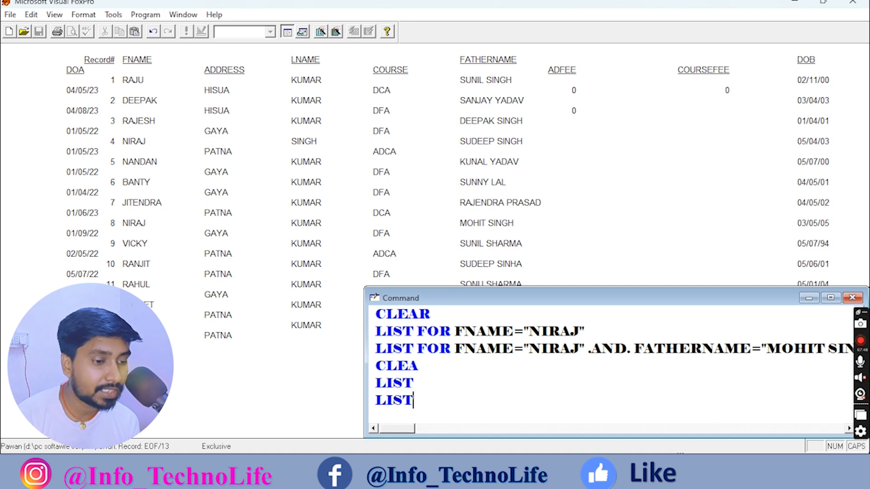
pyautogui.write(' FOR')
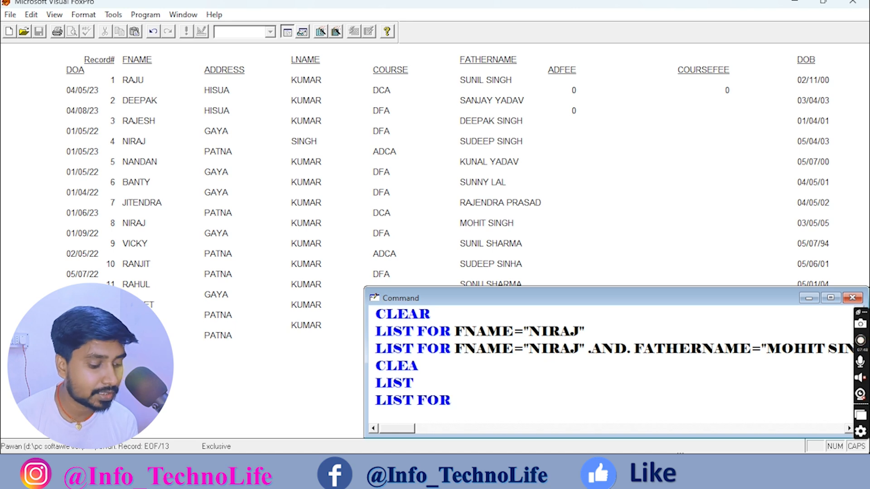
pyautogui.write(' (DTOC')
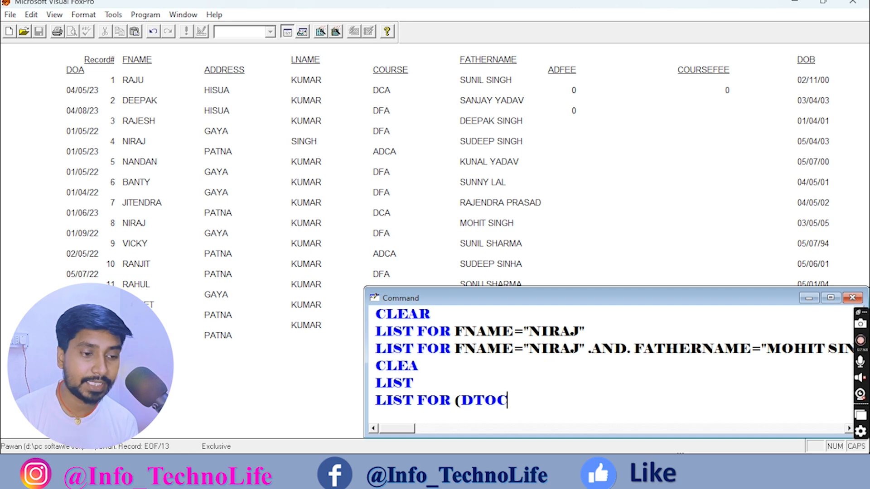
pyautogui.write('(')
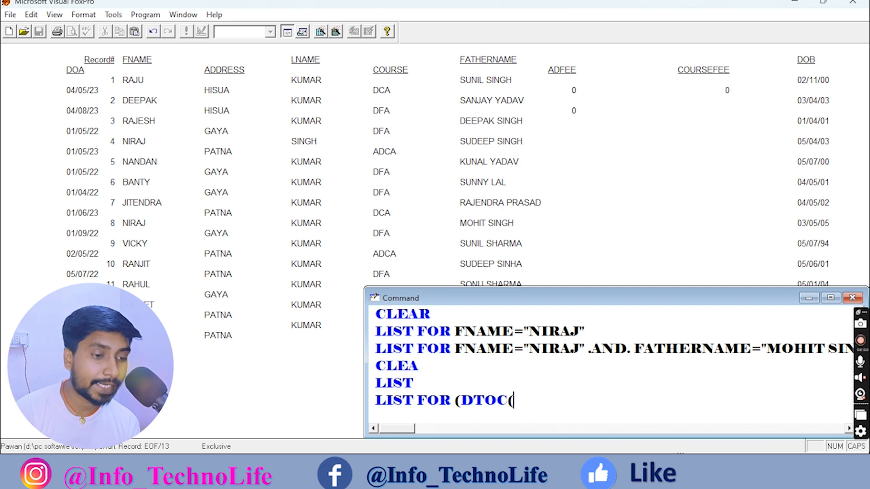
pyautogui.write('DOB')
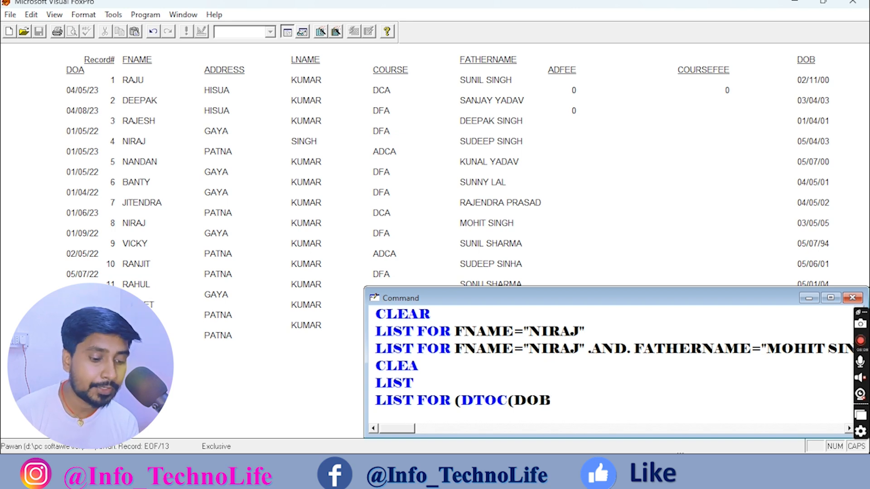
pyautogui.write('))')
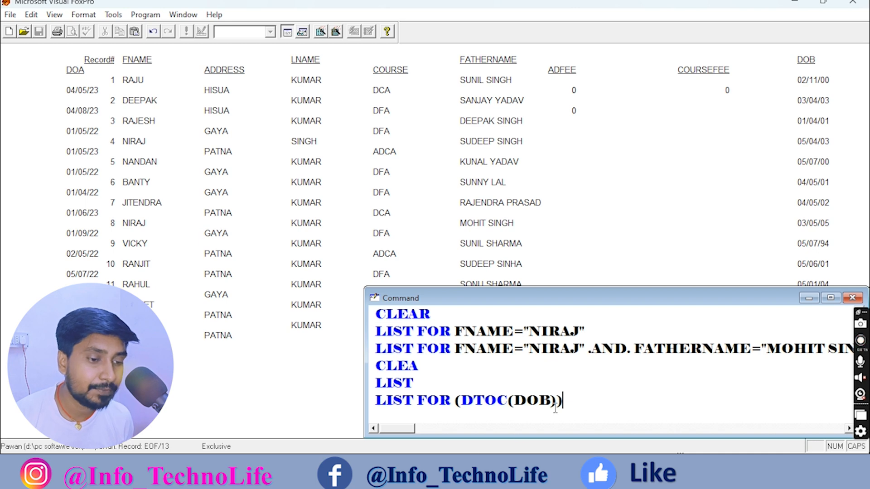
pyautogui.write('="')
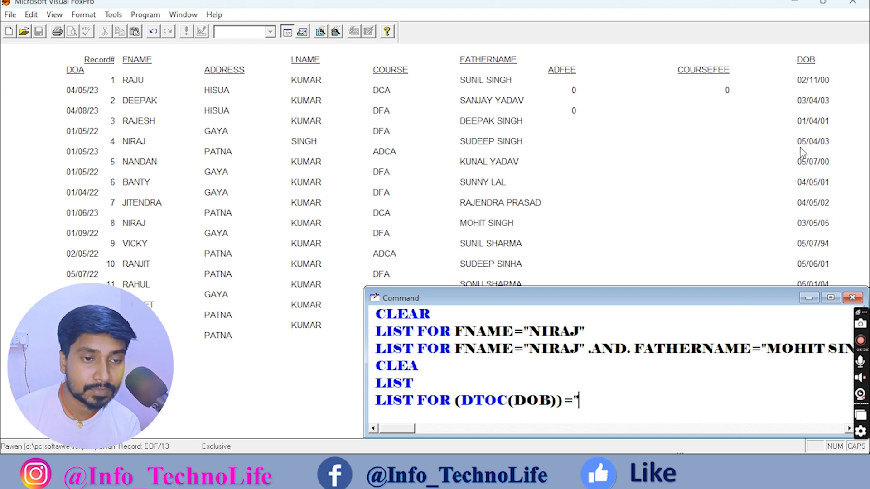
pyautogui.write('01/')
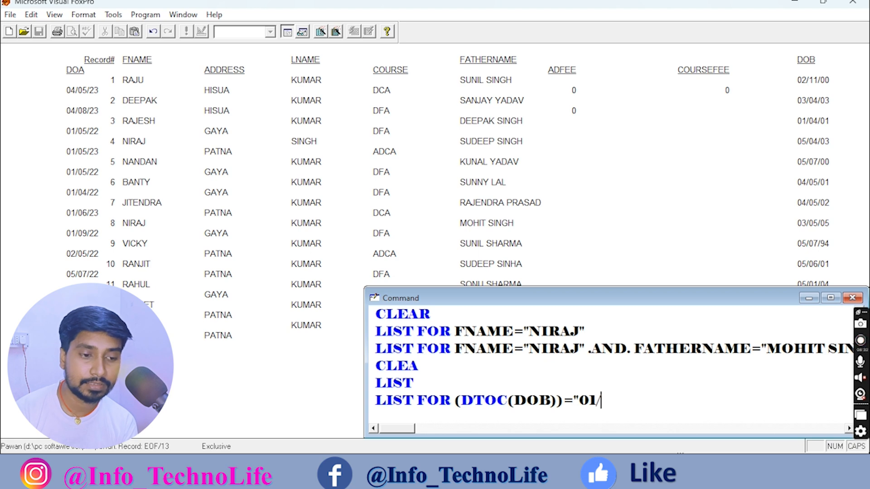
pyautogui.write('04/')
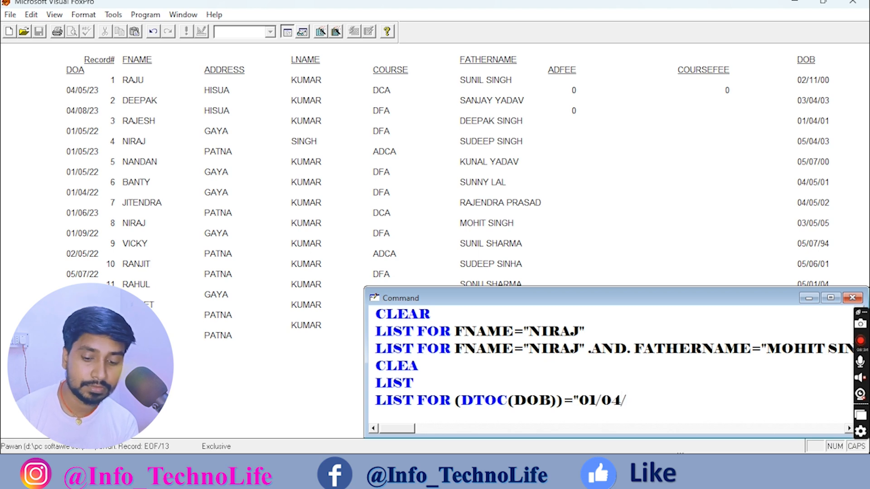
pyautogui.write('01"')
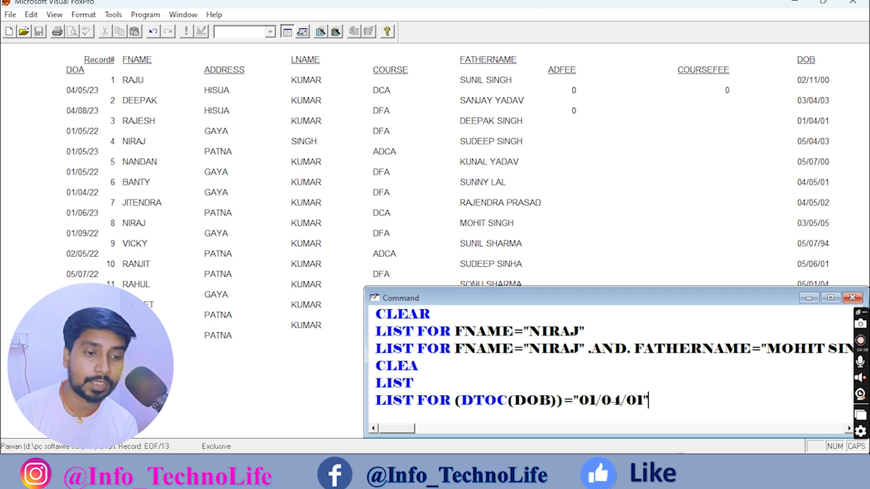
pyautogui.press('Return')
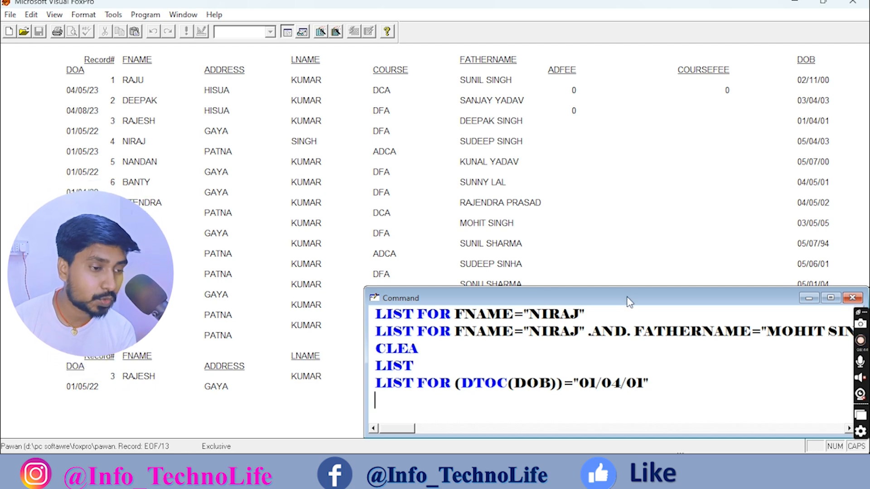
# Move the Command window toward the bottom-right to uncover more listing rows.
pyautogui.moveTo(628, 301); pyautogui.dragTo(620, 188)
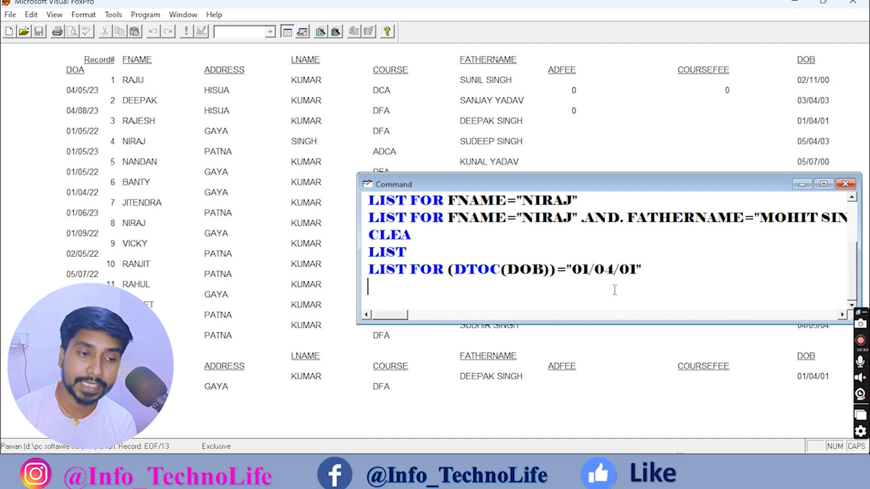
pyautogui.moveTo(631, 190); pyautogui.dragTo(641, 310)
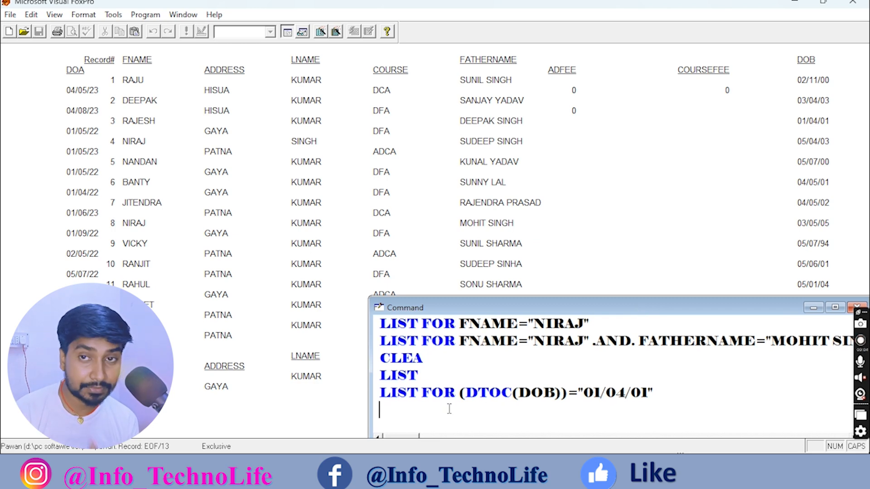
# Clear the output with CLEA, then run LIST FNAME,LNAME,FATHERNAME for all 13 records.
pyautogui.write('CLEA')
pyautogui.press('Return')
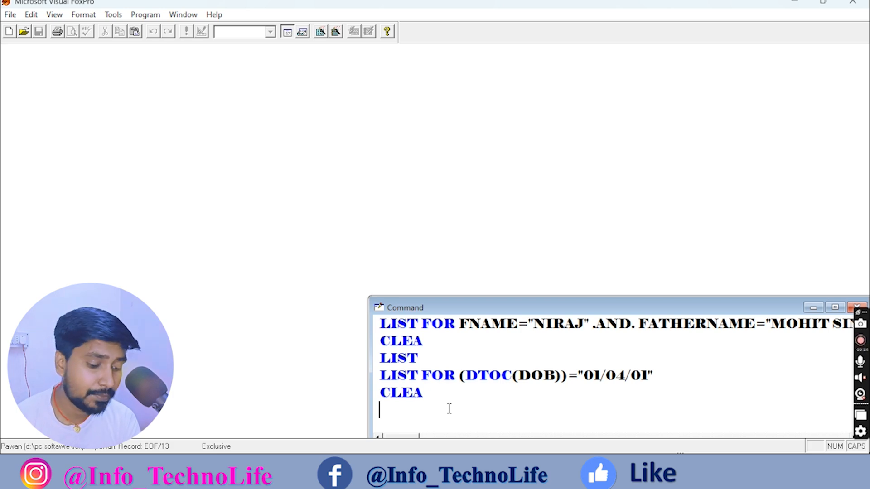
pyautogui.write('LIST')
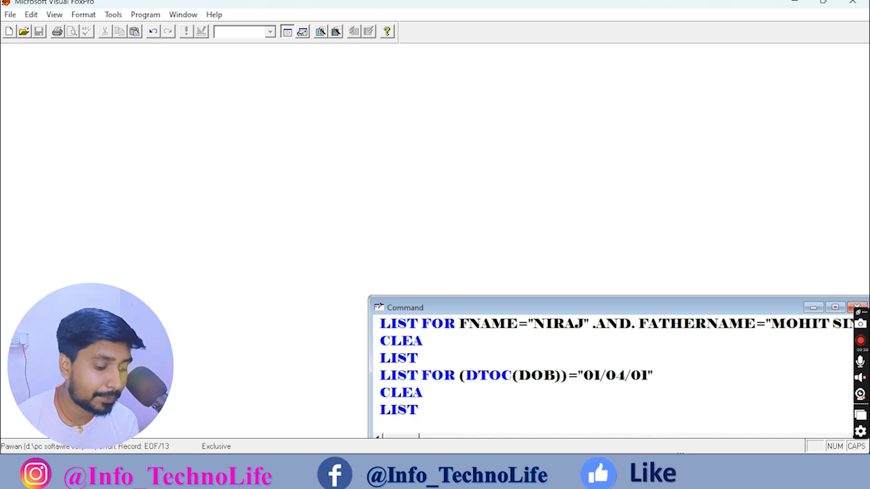
pyautogui.write(' FNAME')
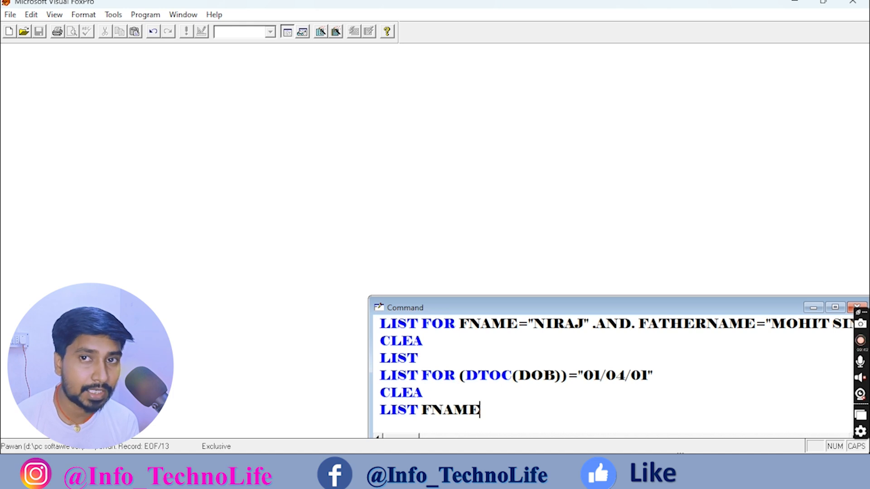
pyautogui.write(',')
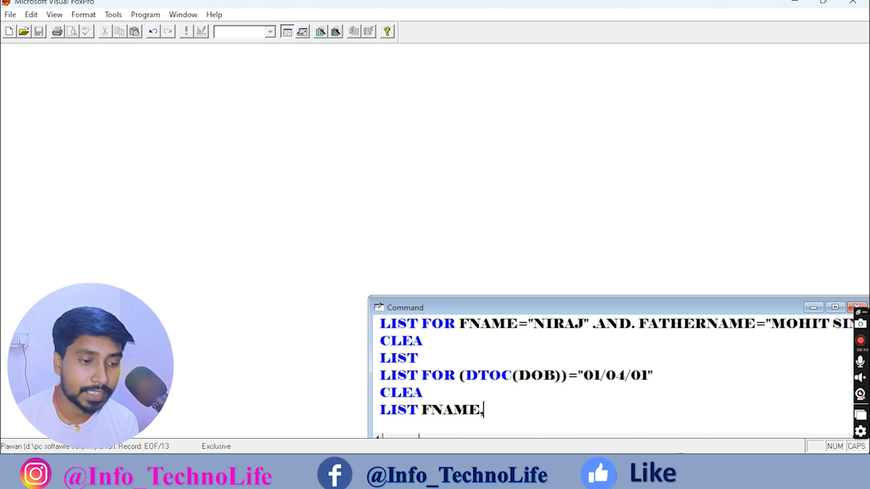
pyautogui.write('LNAME')
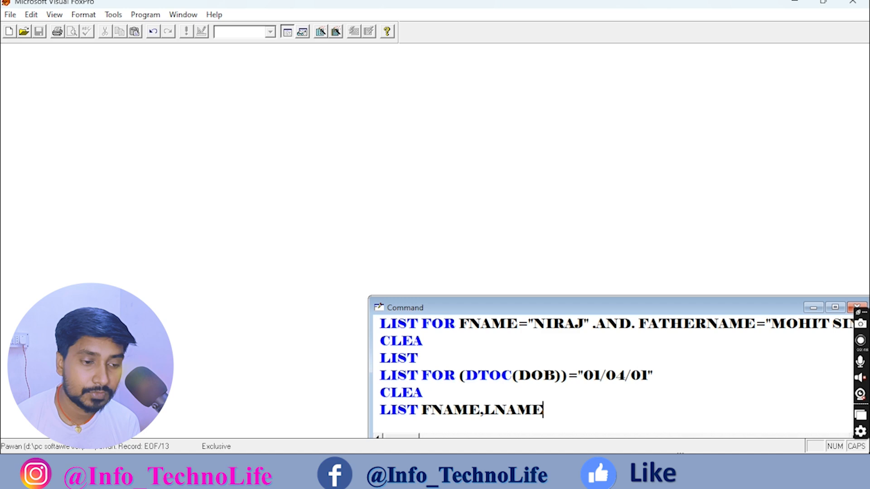
pyautogui.write(',')
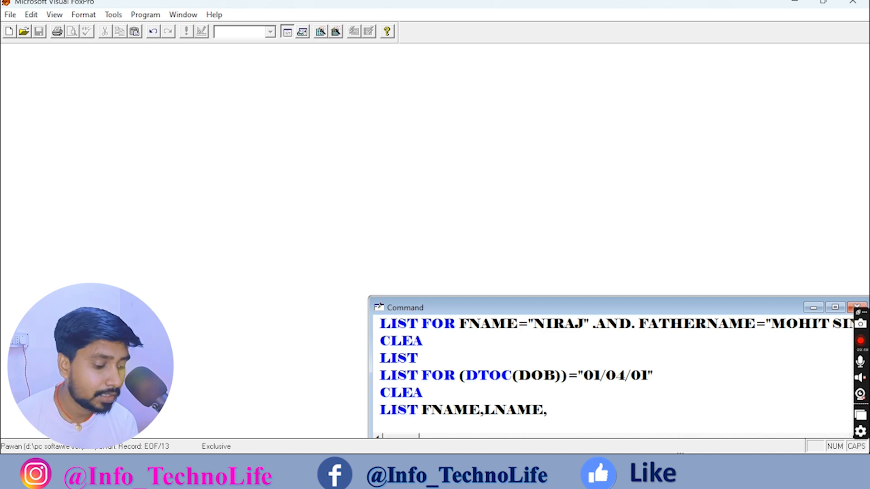
pyautogui.write('FATHERNAME')
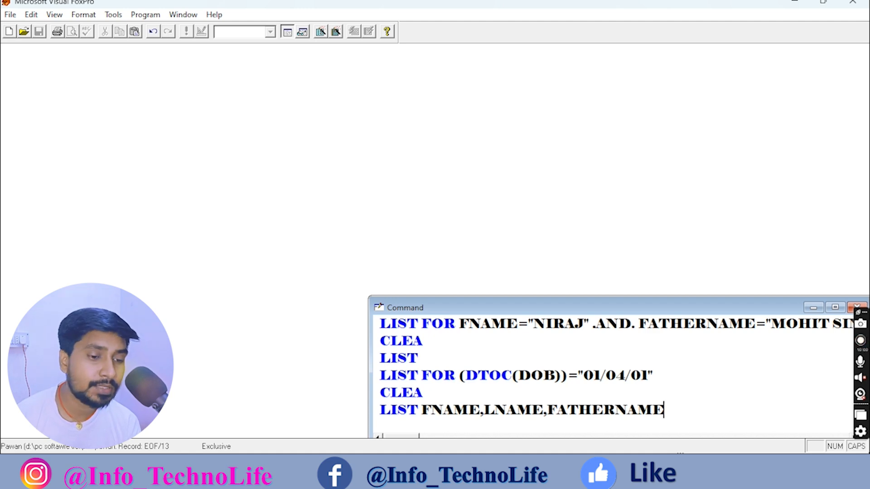
pyautogui.press('Return')
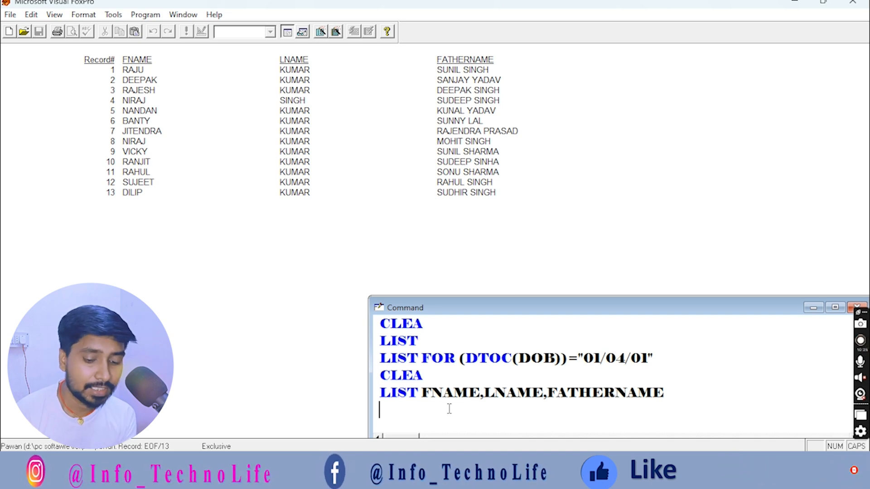
# Enter LIST FOR ADFEE=200 on a new line without running it.
pyautogui.write('LIST ')
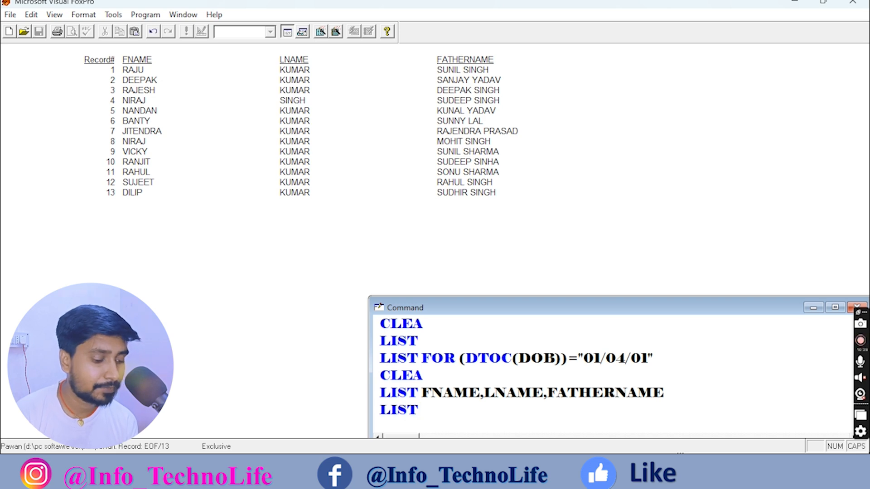
pyautogui.write('FOR')
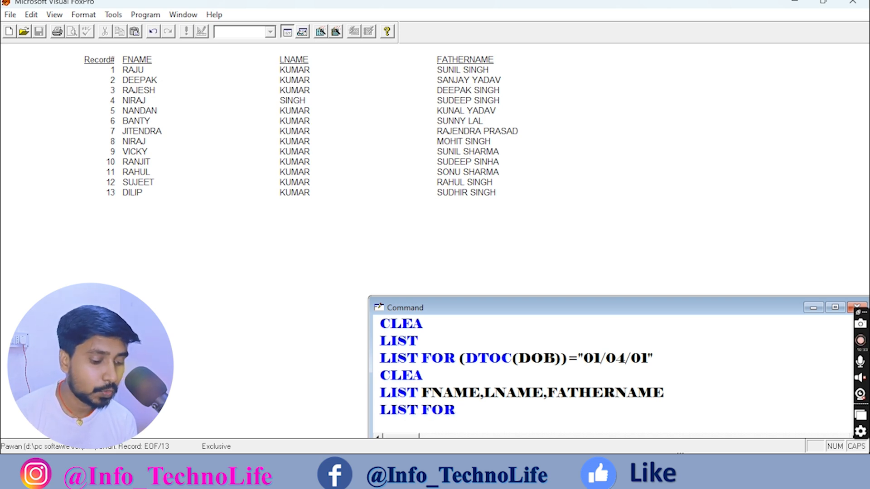
pyautogui.write(' ADFEE=')
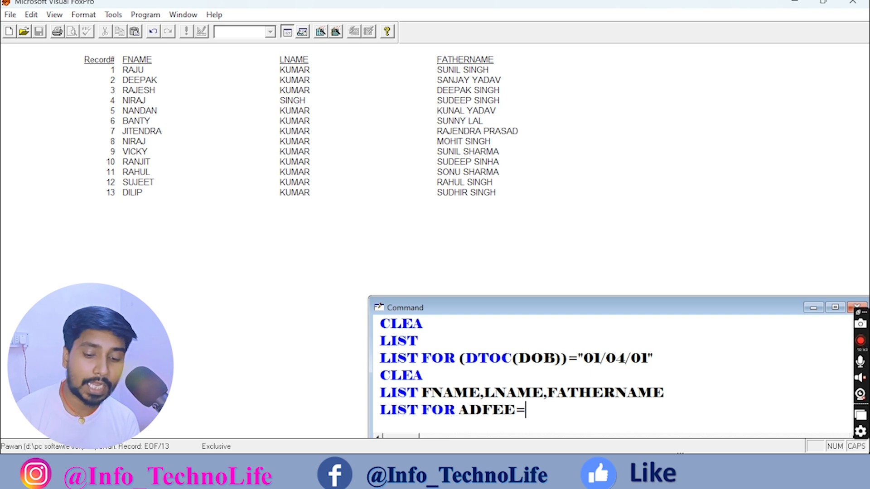
pyautogui.write('200')
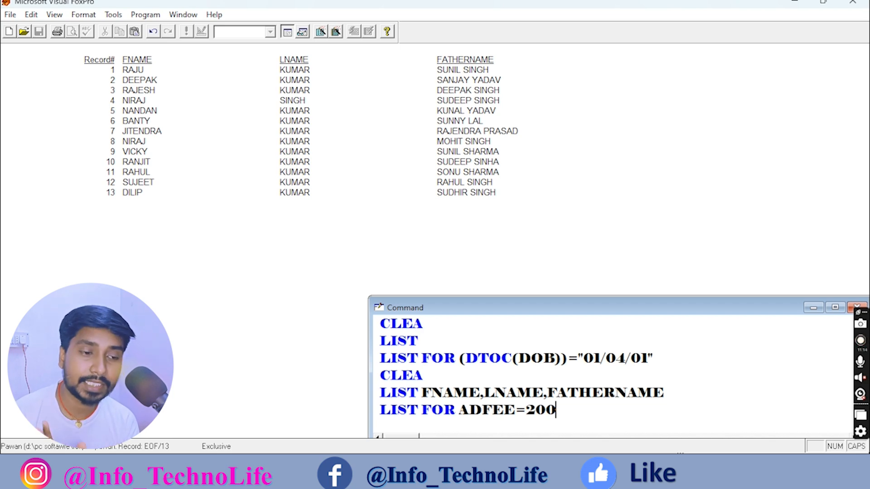
# Highlight the quoted date 01/04/01 and the DTOC function in the earlier date filter line.
pyautogui.click(651, 359)
pyautogui.moveTo(651, 359); pyautogui.dragTo(580, 361)
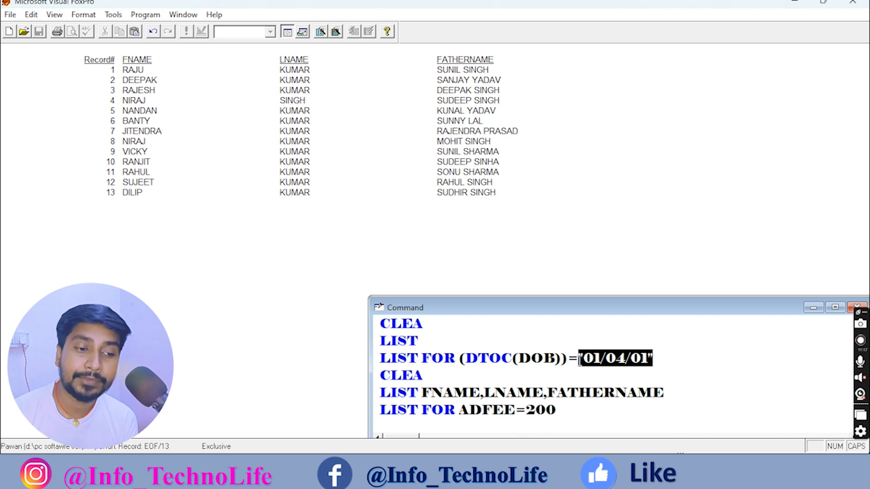
pyautogui.click(566, 359)
pyautogui.moveTo(466, 359); pyautogui.dragTo(512, 359)
pyautogui.click(488, 360)
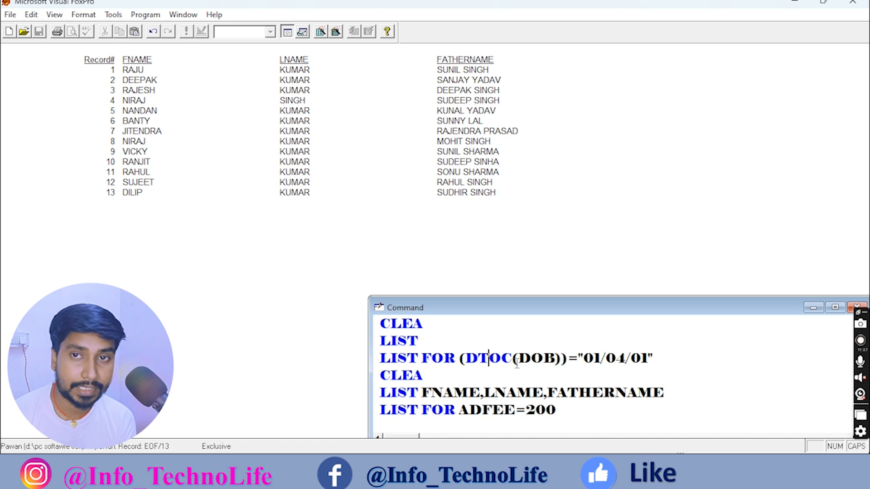
pyautogui.moveTo(653, 359); pyautogui.dragTo(580, 365)
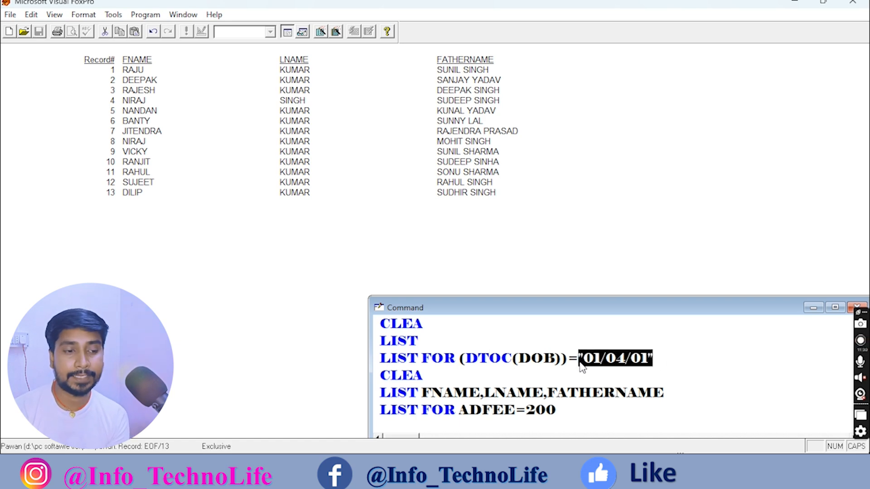
# Erase the unfinished LIST FOR ADFEE=200 command, leaving an empty line.
pyautogui.click(554, 410)
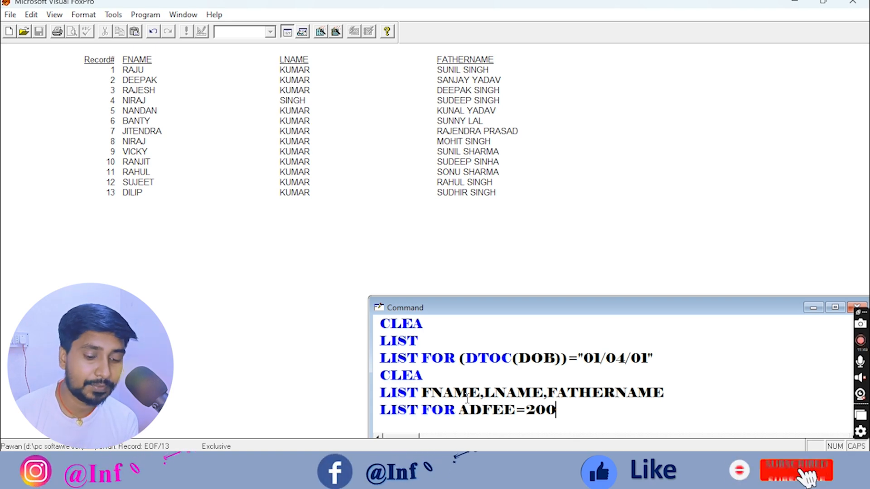
pyautogui.press('BackSpace')
pyautogui.press('BackSpace')
pyautogui.press('BackSpace')
pyautogui.press('BackSpace')
pyautogui.press('BackSpace')
pyautogui.press('BackSpace')
pyautogui.press('BackSpace')
pyautogui.press('BackSpace')
pyautogui.press('BackSpace')
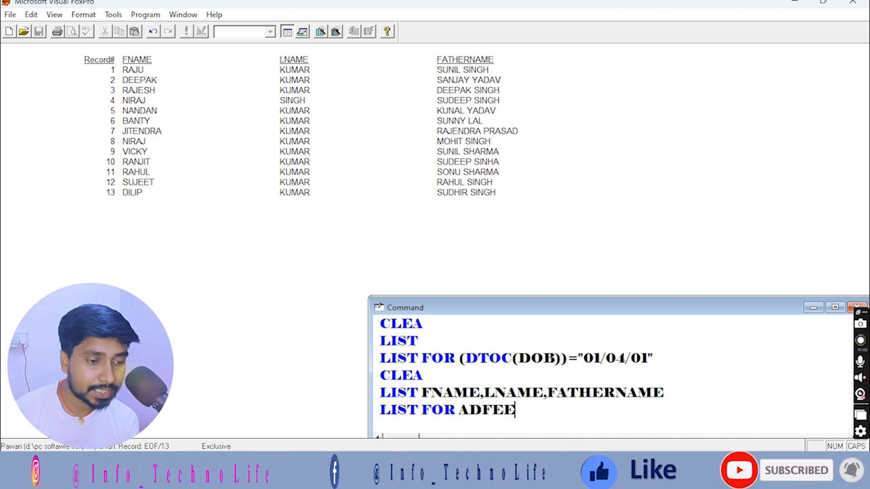
pyautogui.press('BackSpace')
pyautogui.press('BackSpace')
pyautogui.press('BackSpace')
pyautogui.press('BackSpace')
pyautogui.press('BackSpace')
pyautogui.press('BackSpace')
pyautogui.press('BackSpace')
pyautogui.press('BackSpace')
pyautogui.press('BackSpace')
pyautogui.press('BackSpace')
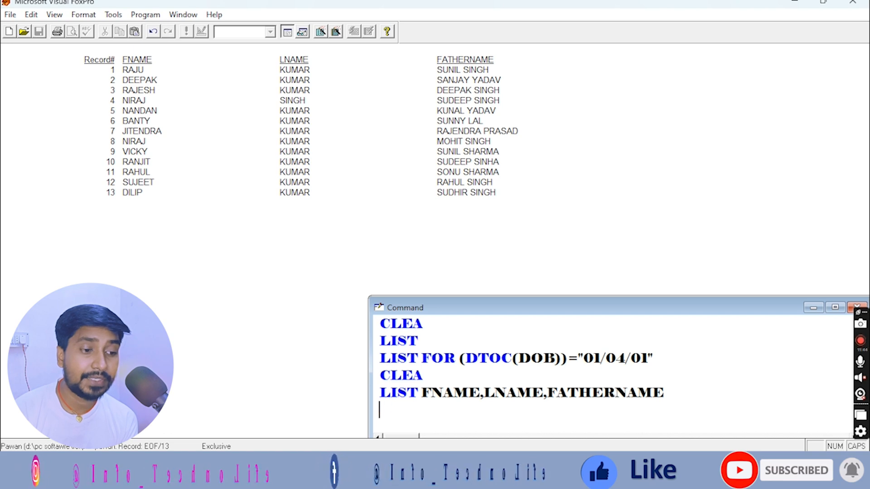